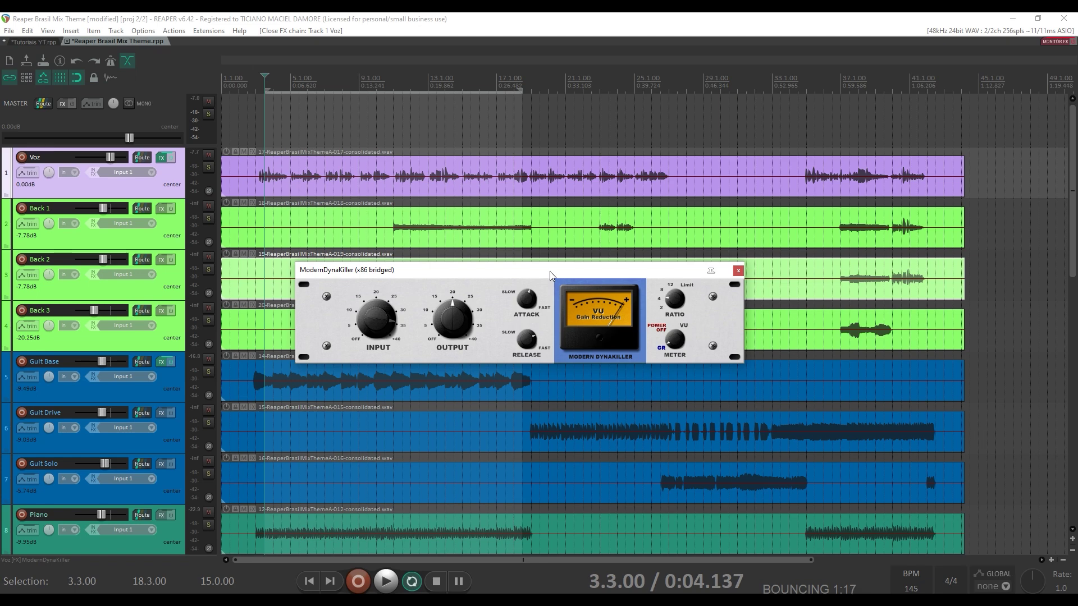
Switch to the browser, open the PLUGINS 4 FREE page for Modern DynaKiller and download the Win 32 VST
left_click(351, 598)
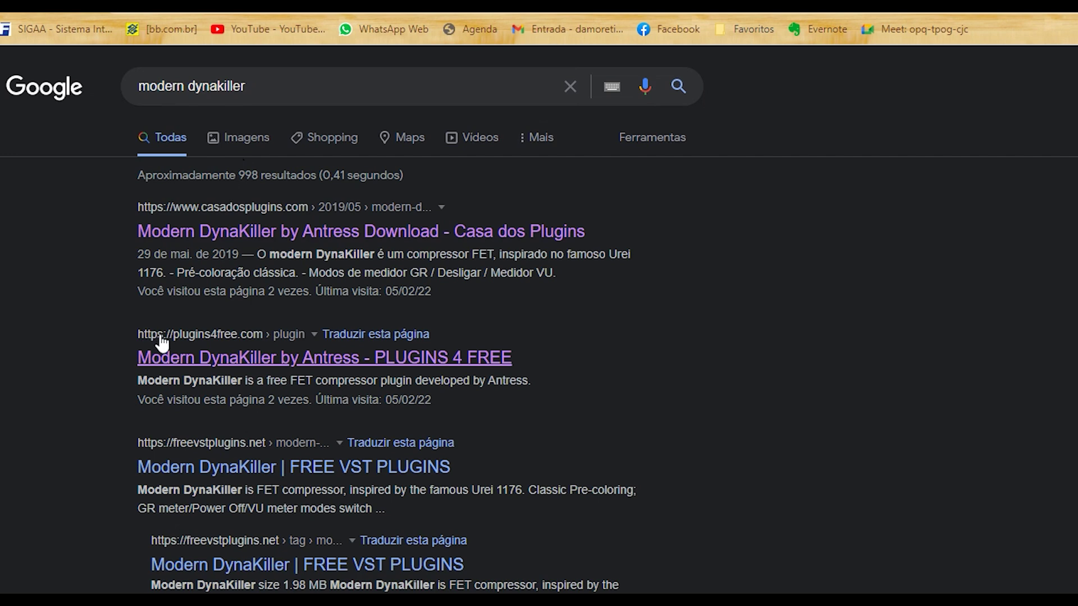
left_click(266, 358)
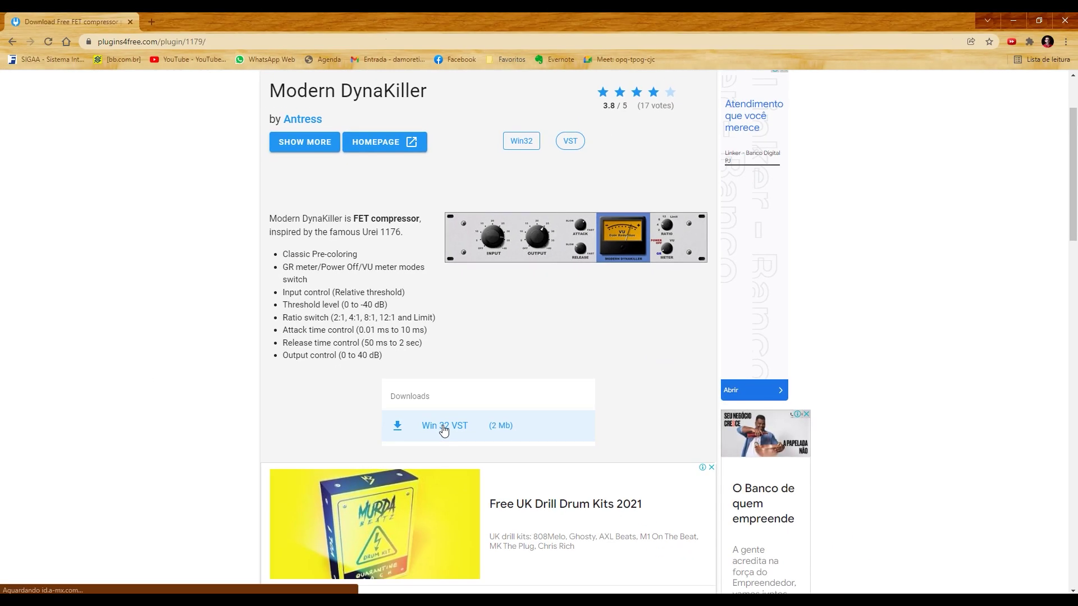
left_click(445, 537)
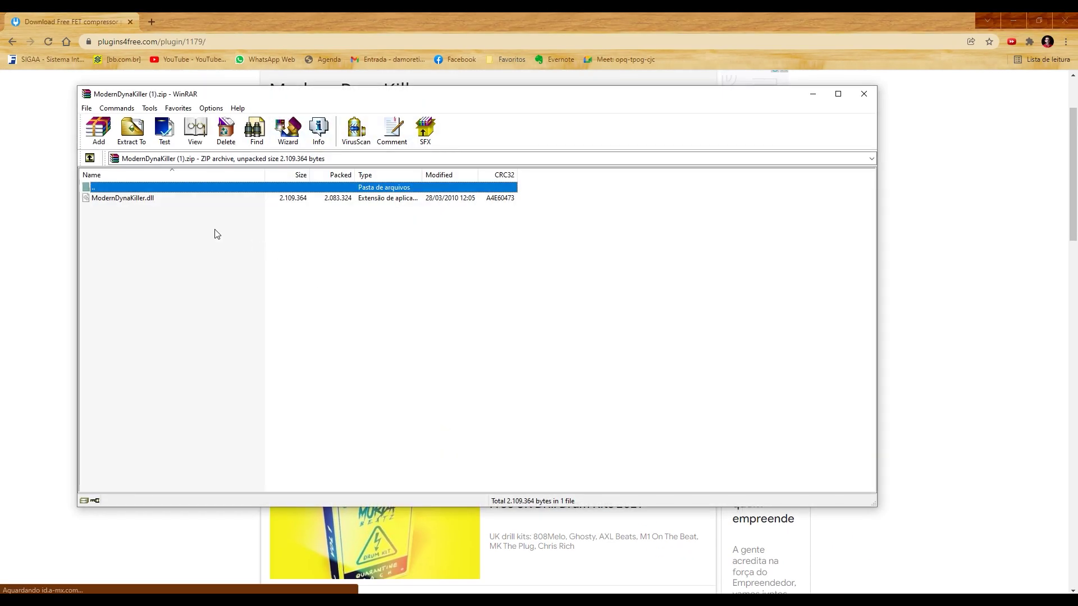
Extract ModernDynaKiller.dll from the downloaded archive into the ModernDynaKiller (1) folder in Downloads, then close the archive and the browser
left_click(132, 199)
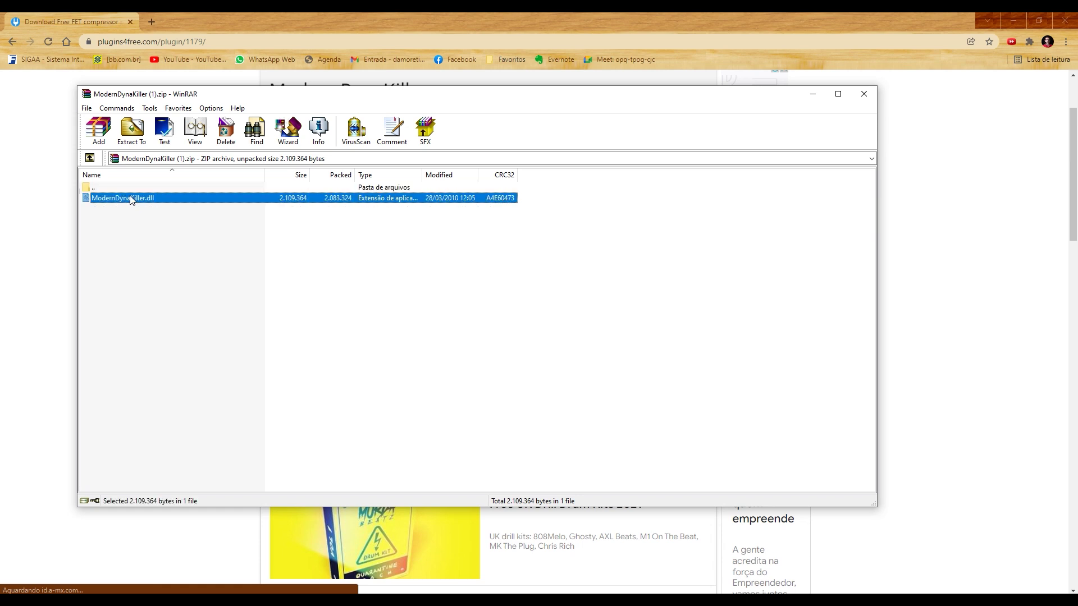
left_click(132, 140)
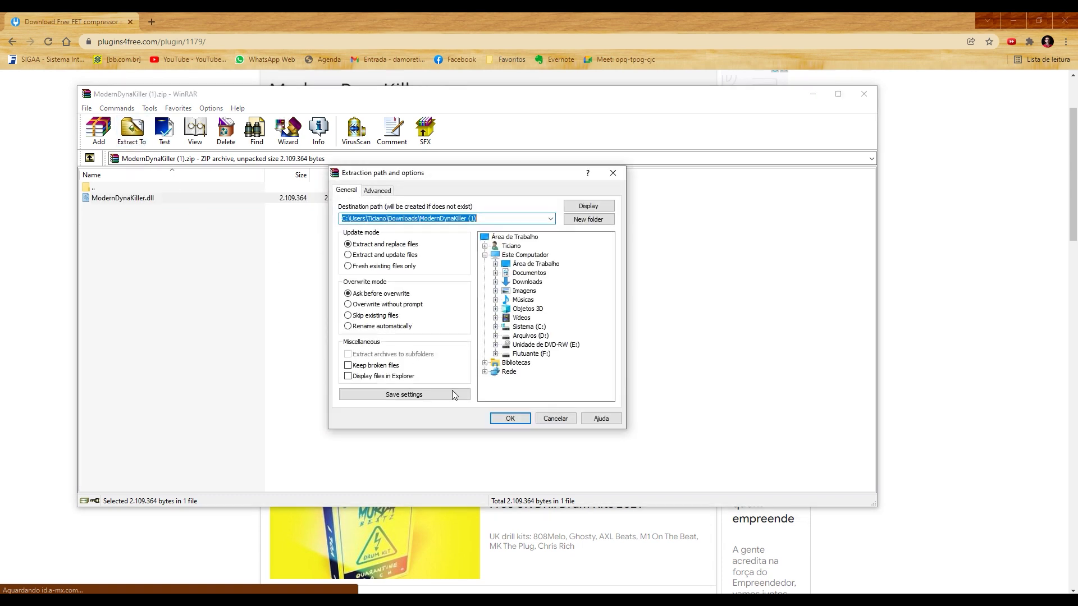
left_click(509, 420)
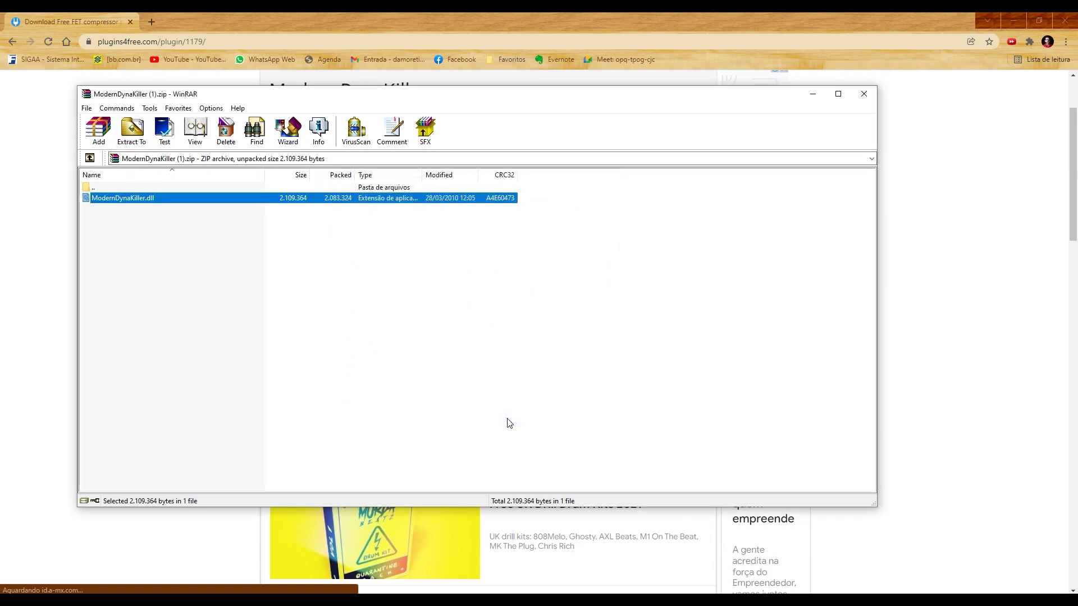
left_click(872, 99)
left_click(1064, 21)
Copy ModernDynaKiller.dll from the ModernDynaKiller (1) folder in Downloads using File Explorer
key("super+e")
left_click(43, 158)
double_click(204, 202)
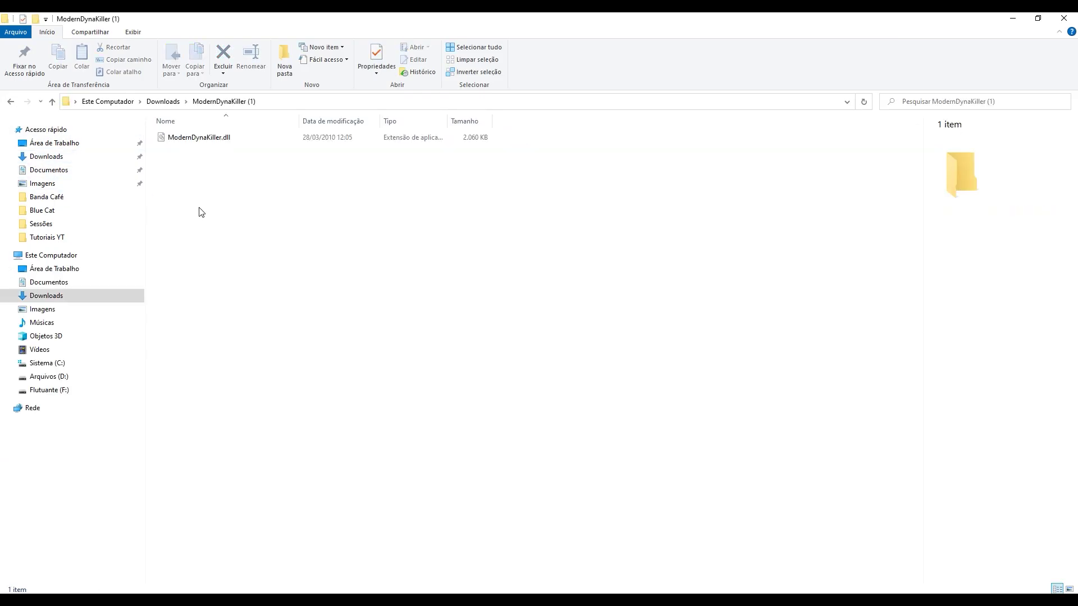
key("ctrl+a")
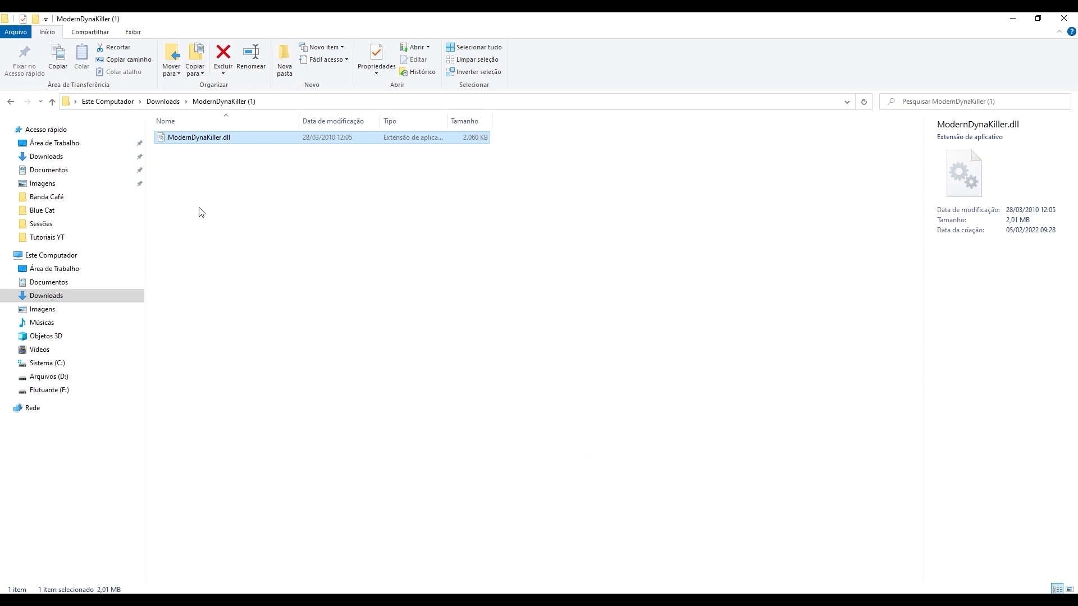
Paste ModernDynaKiller.dll into the VSTPlugins folder under Arquivos de Programas (x86) on the C: drive
left_click(48, 364)
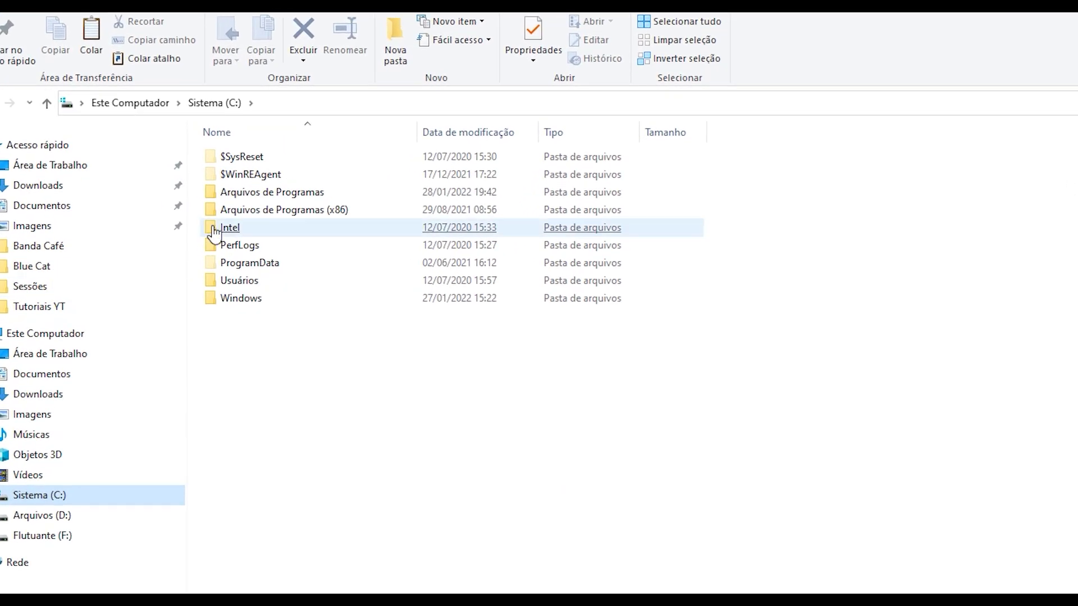
double_click(262, 212)
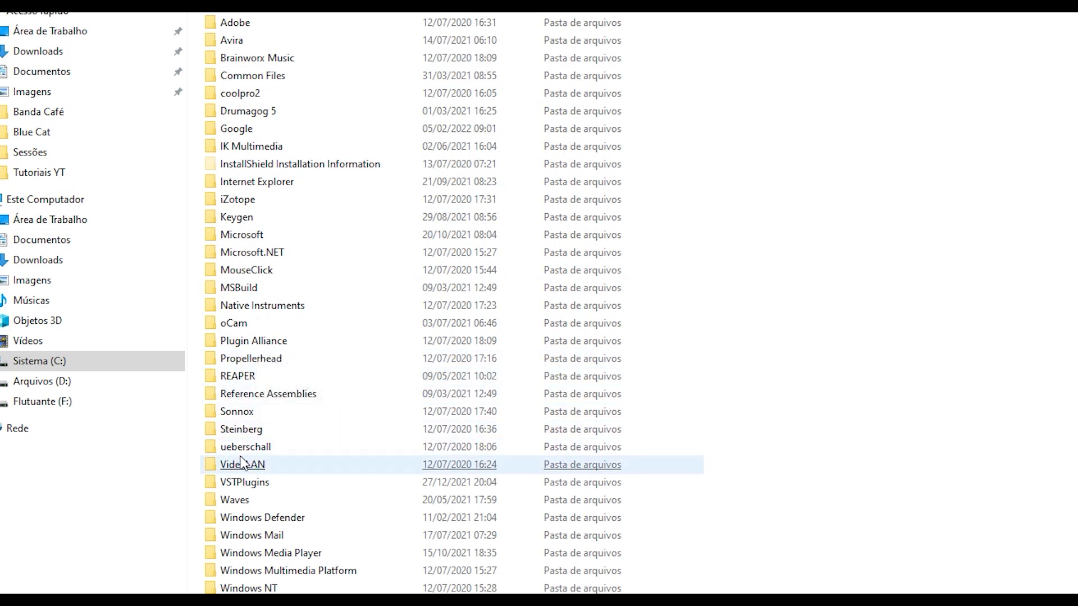
double_click(238, 487)
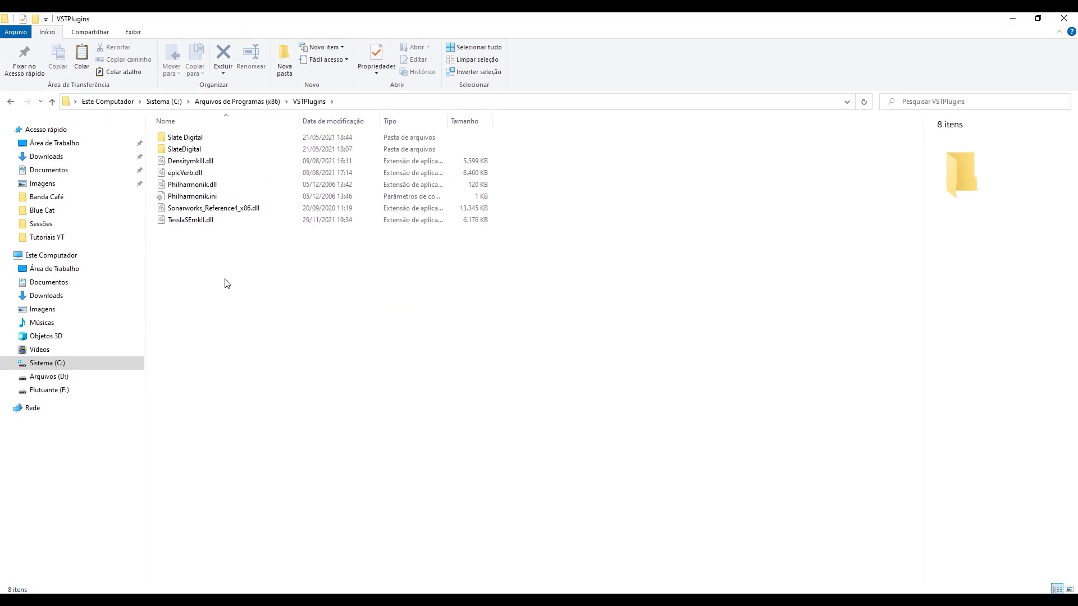
key("ctrl+v")
left_click(233, 244)
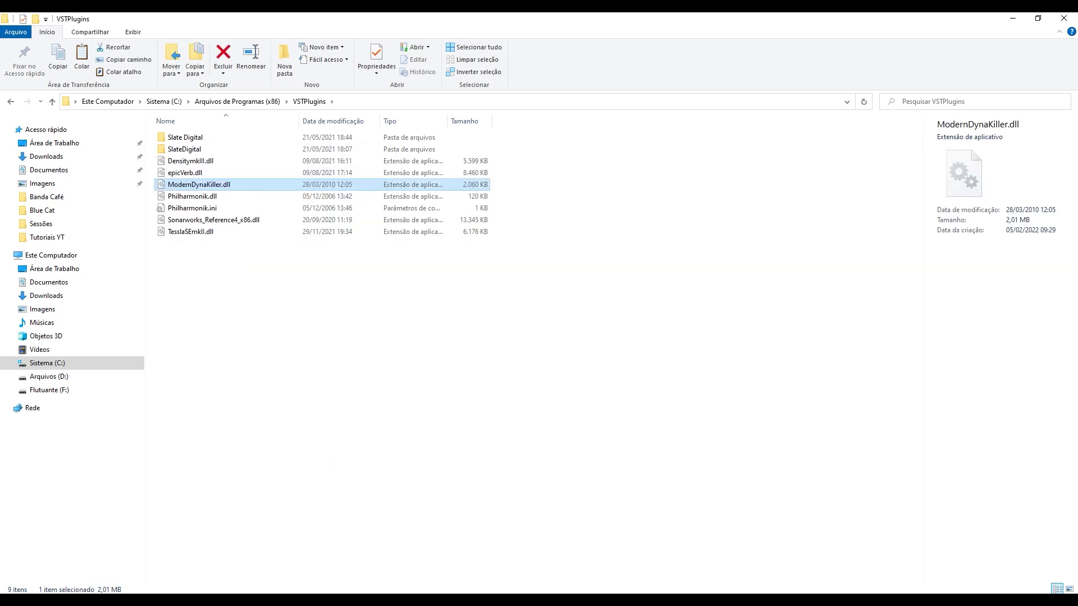
Switch to REAPER and review the VST plug-in paths and re-scan option in Preferences without changing anything
left_click(394, 598)
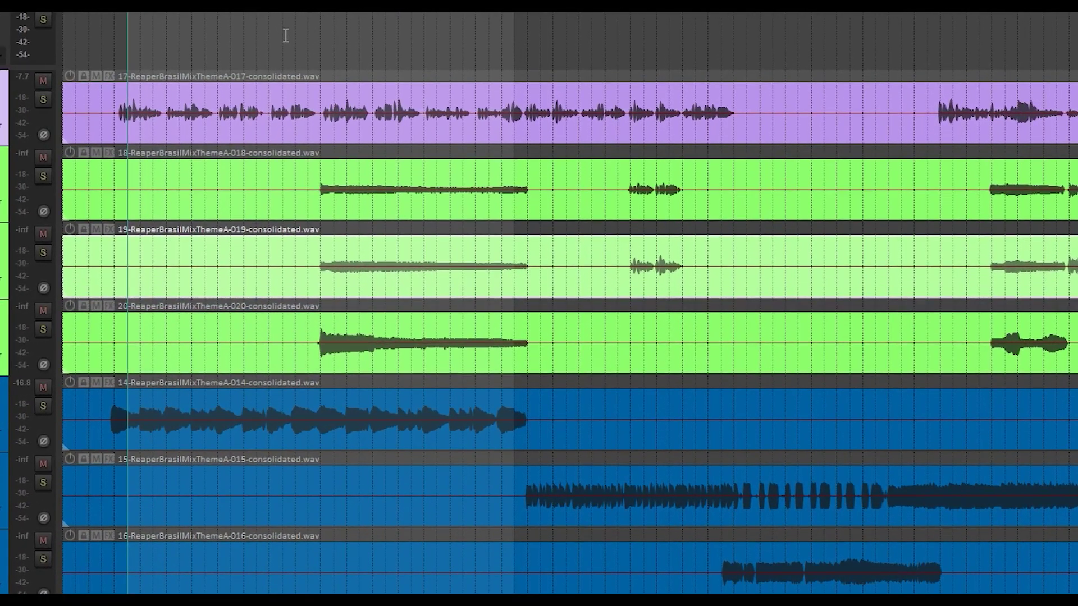
key("ctrl+p")
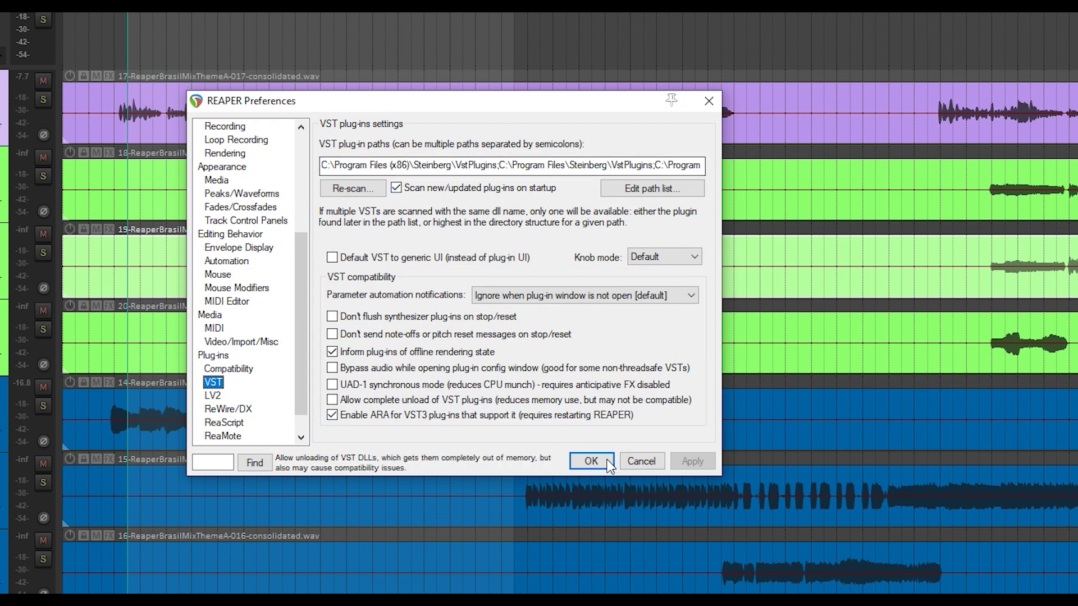
left_click(642, 461)
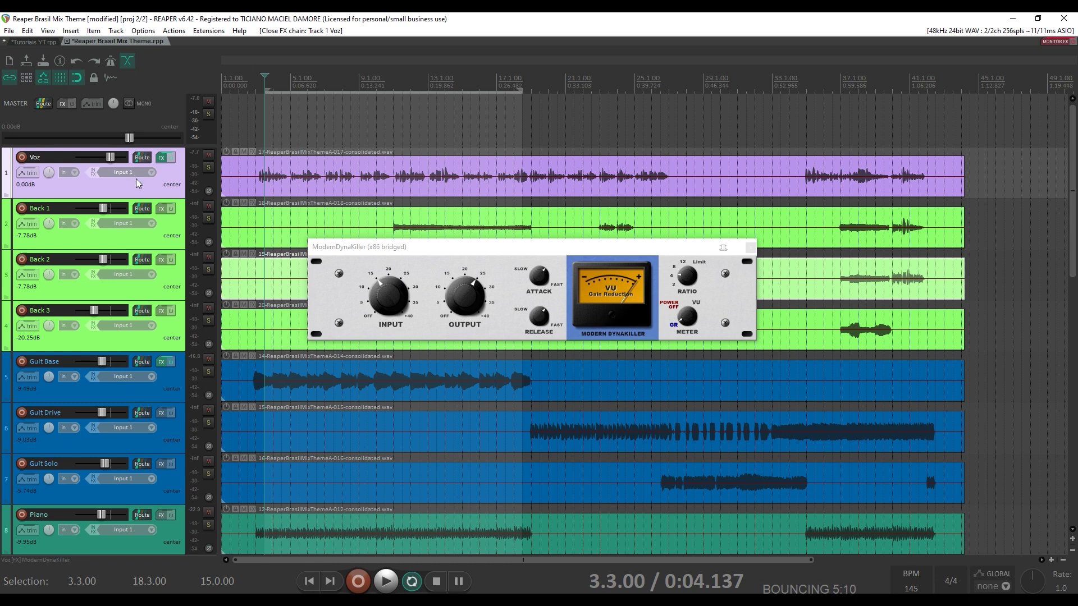
Play the Voz track soloed and set ModernDynaKiller's input to about 34 and output to about 19
left_click(207, 170)
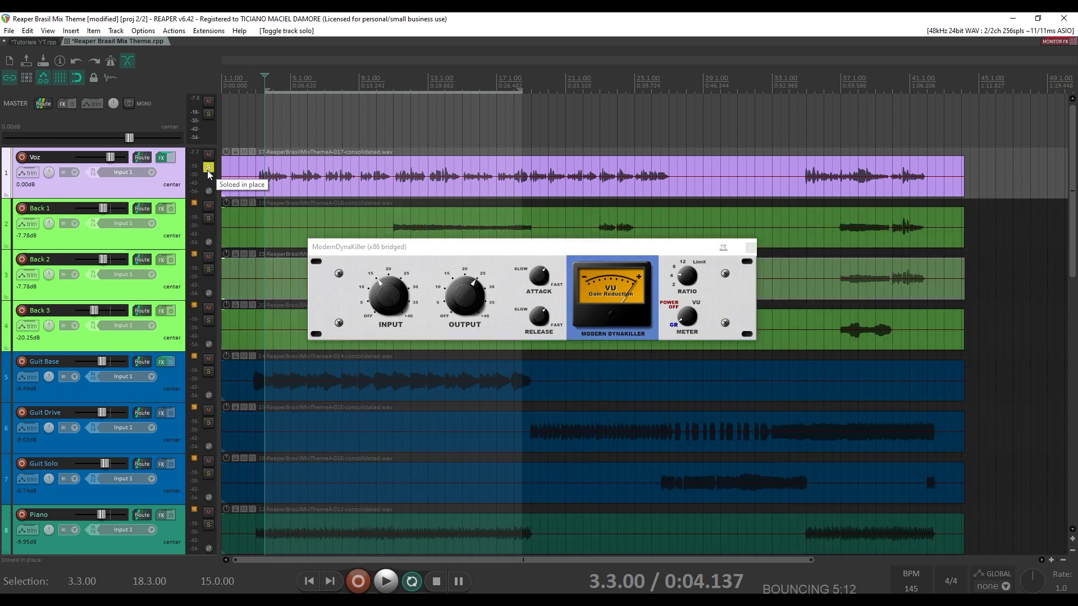
key("space")
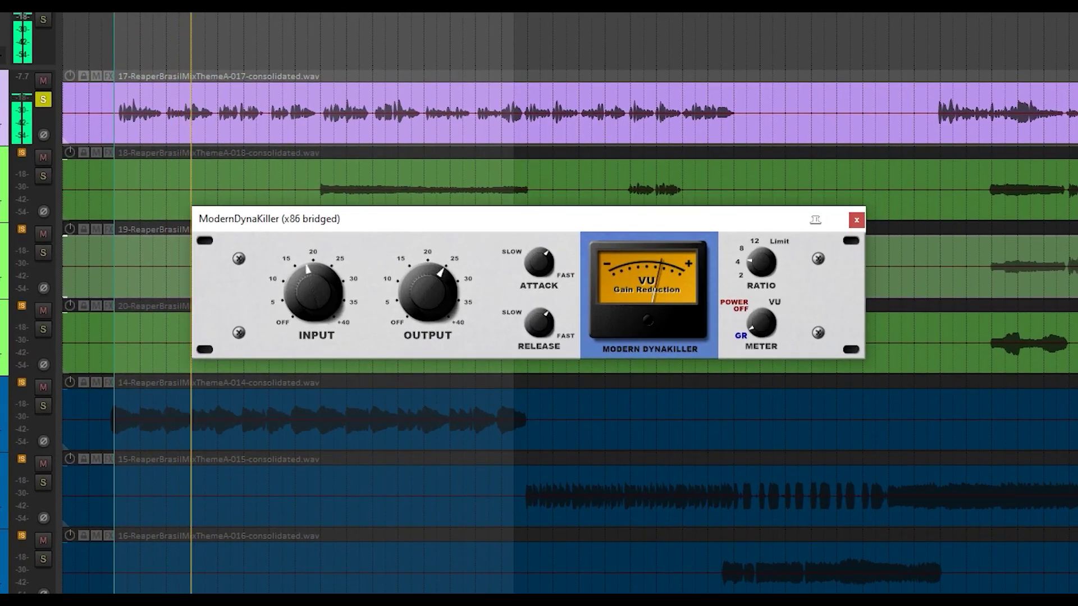
left_click_drag(308, 269, 337, 292)
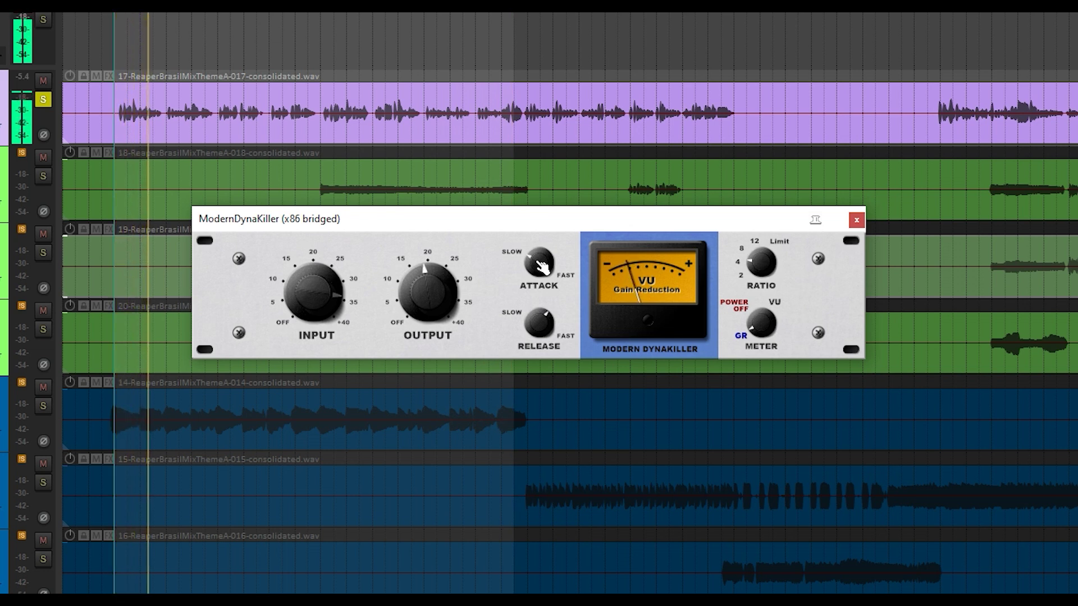
Set the Voz compressor's attack to just past its midpoint and its release closer to fast
left_click_drag(538, 262, 538, 231)
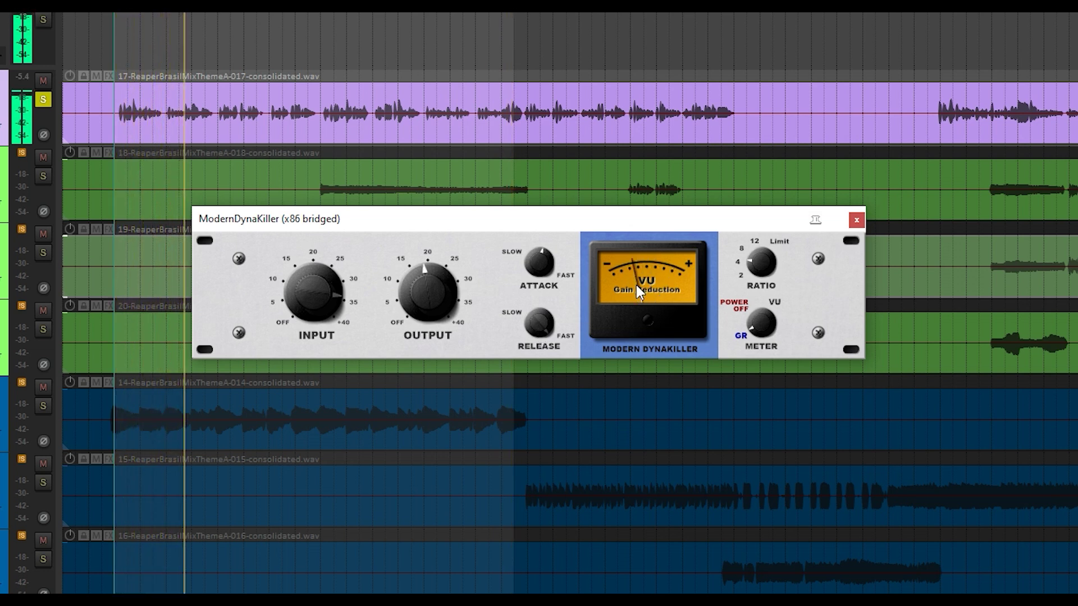
left_click_drag(543, 326, 543, 342)
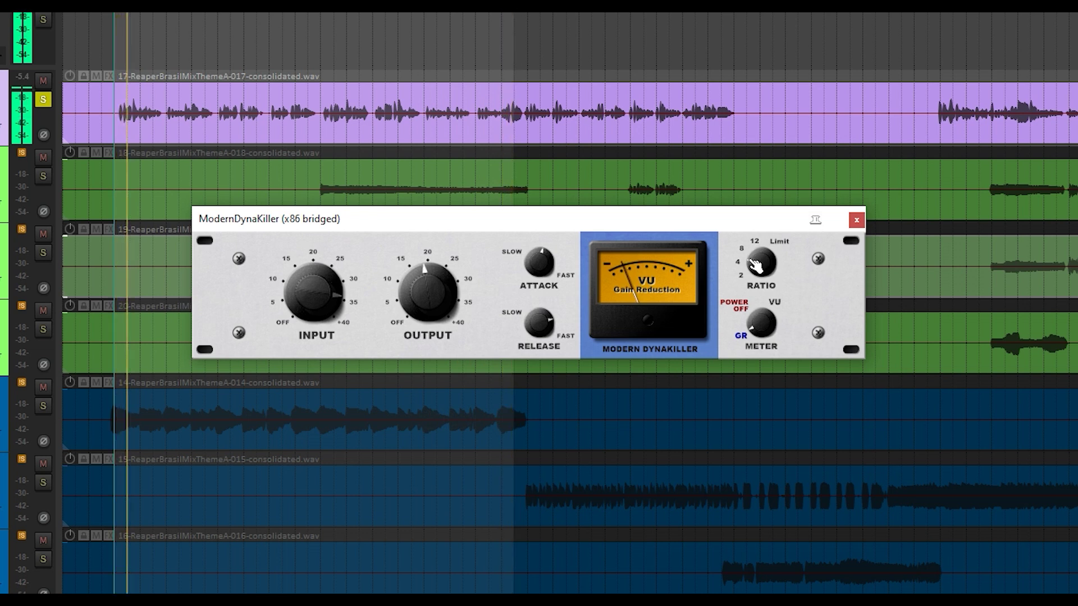
Try the Voz compressor's ratio and meter switches, returning the ratio to 4 and the meter to GR
left_click(740, 274)
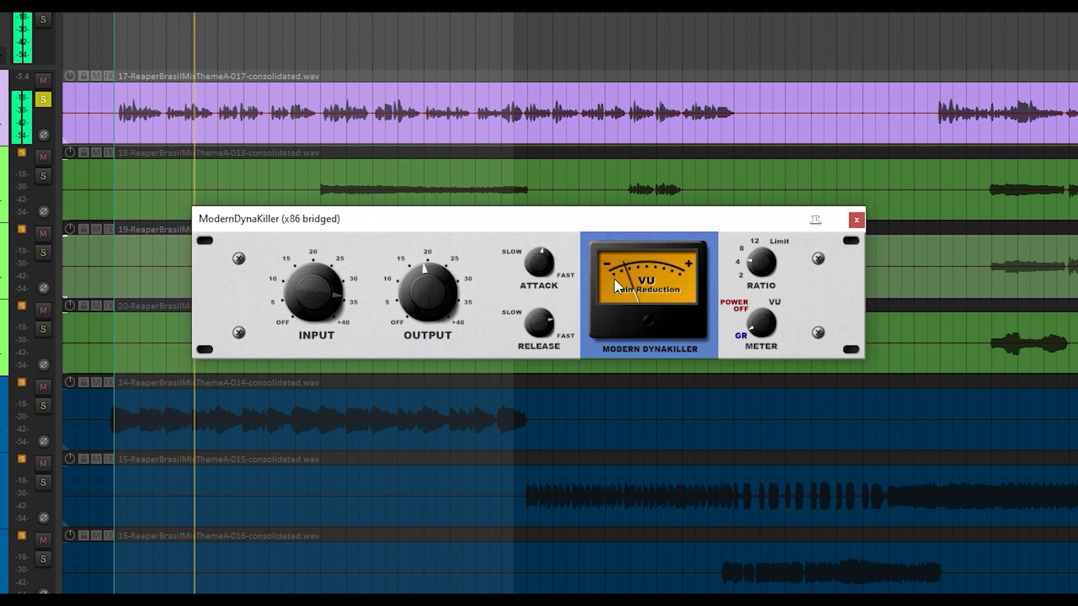
left_click(761, 322)
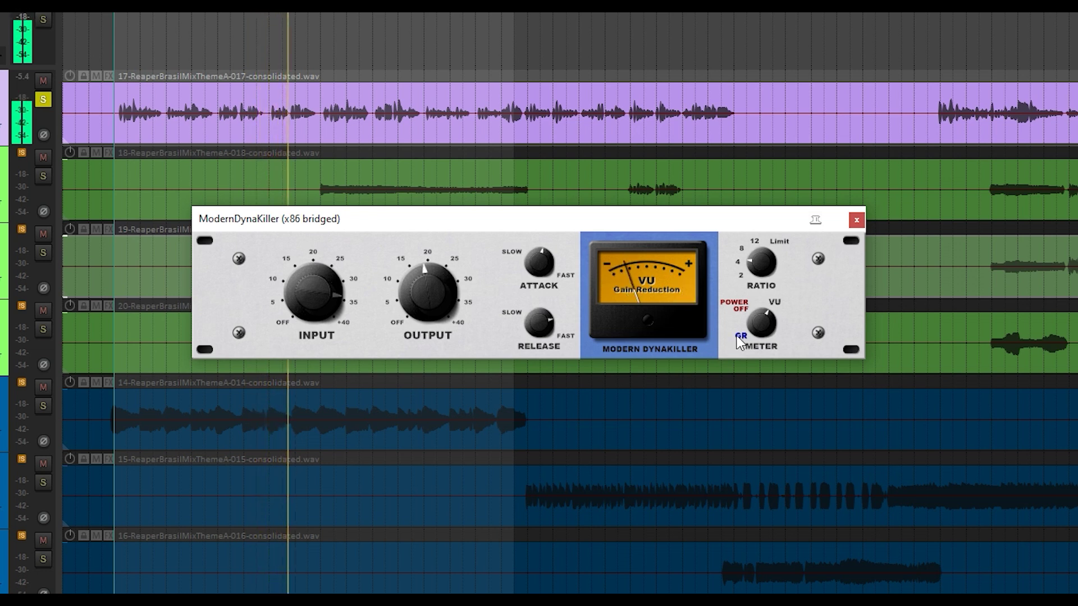
left_click_drag(770, 321, 772, 329)
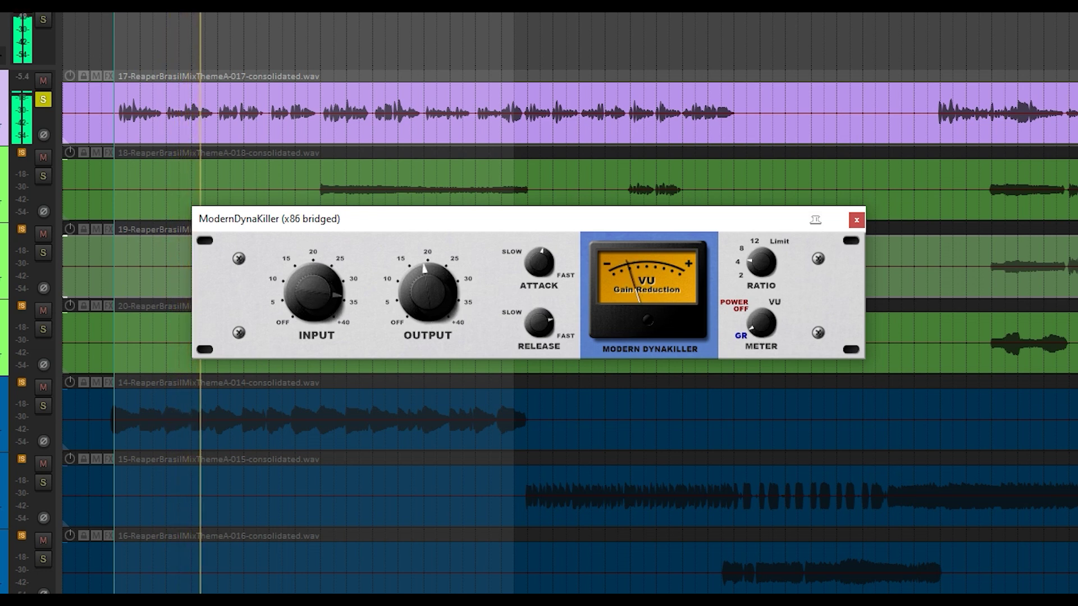
Lower the Voz compressor's input to about 30 and stop playback
left_click_drag(314, 293, 314, 302)
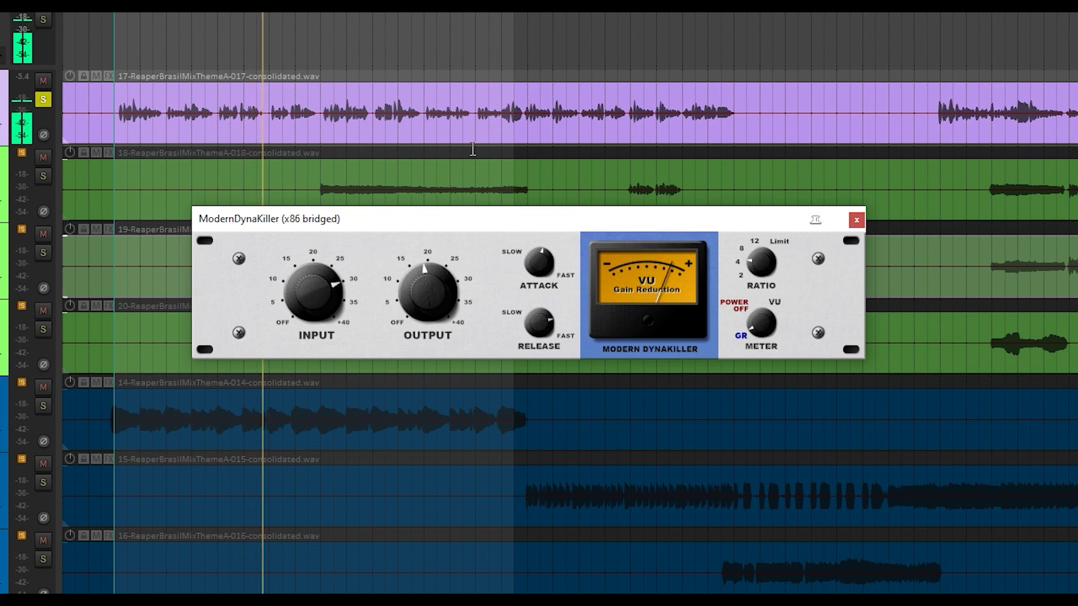
left_click(455, 22)
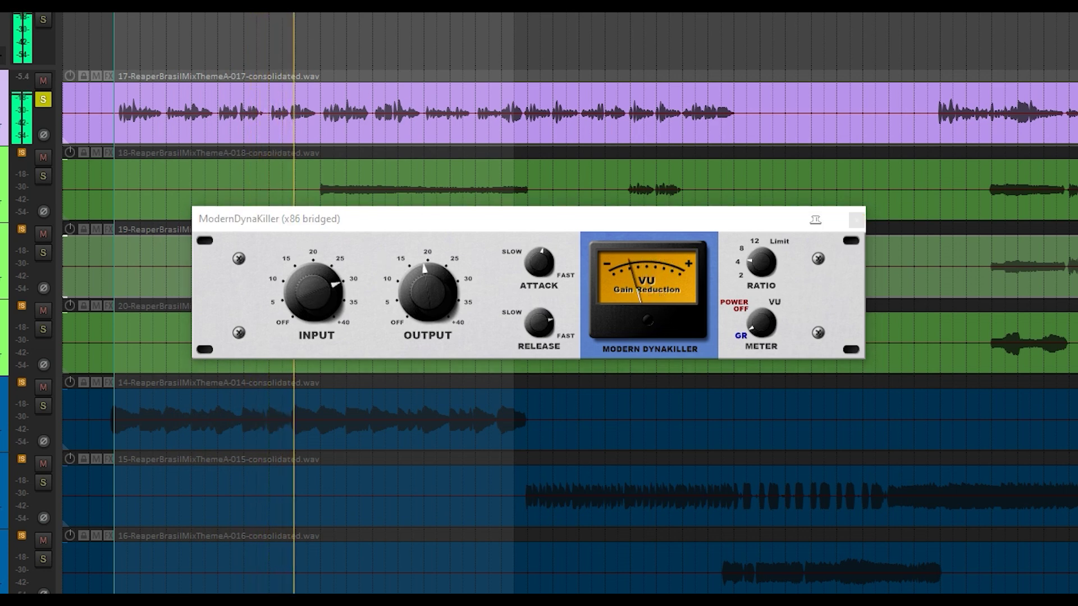
key("space")
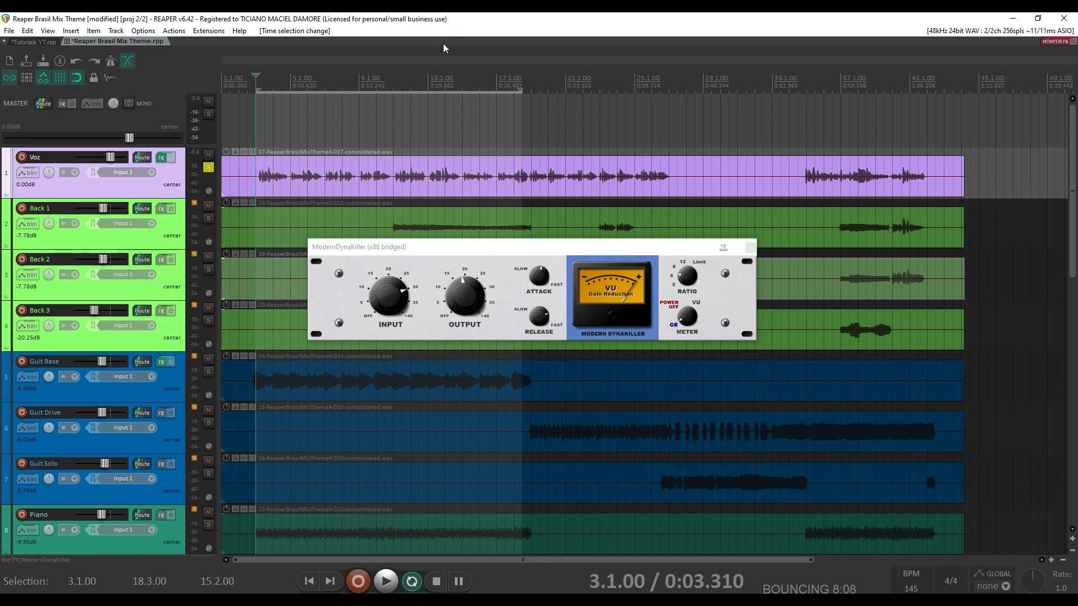
Play the Guit Base track soloed and set its ModernDynaKiller input to about 30 and output to about 19
left_click(208, 372)
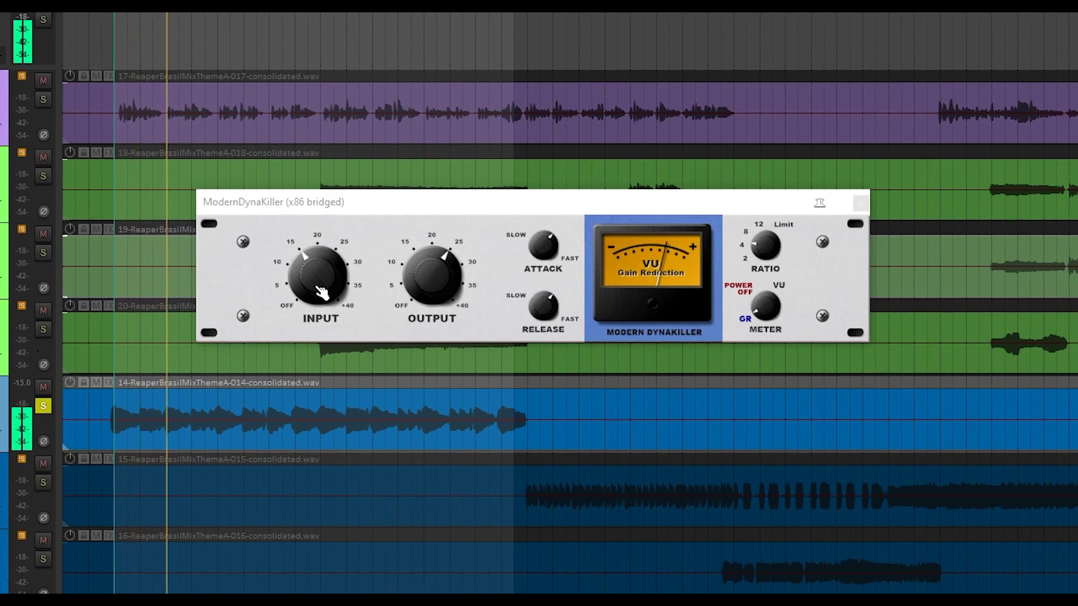
left_click_drag(327, 281, 327, 245)
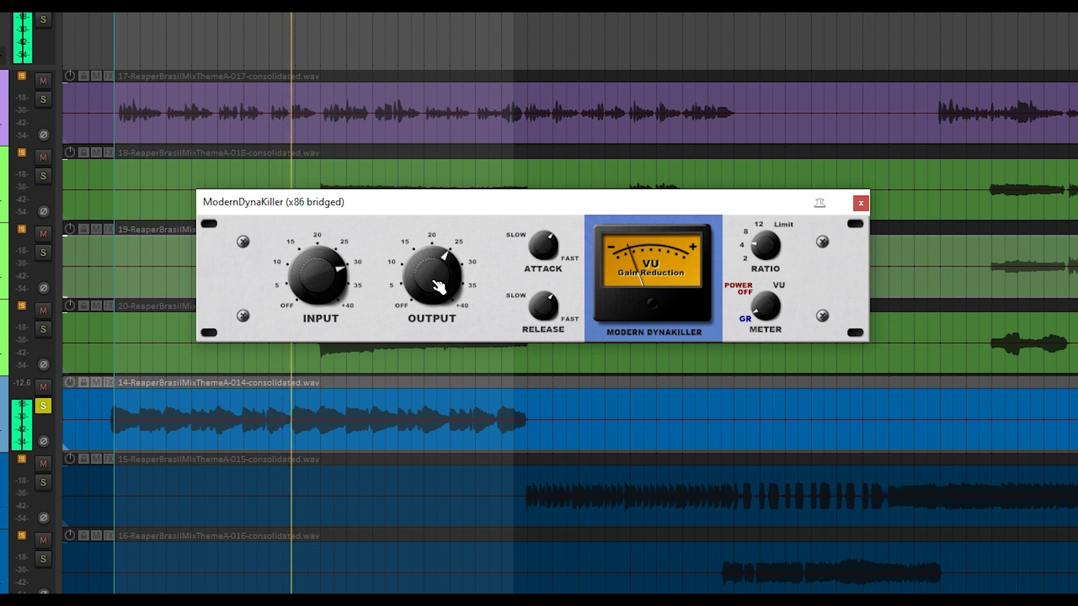
left_click_drag(436, 253, 435, 261)
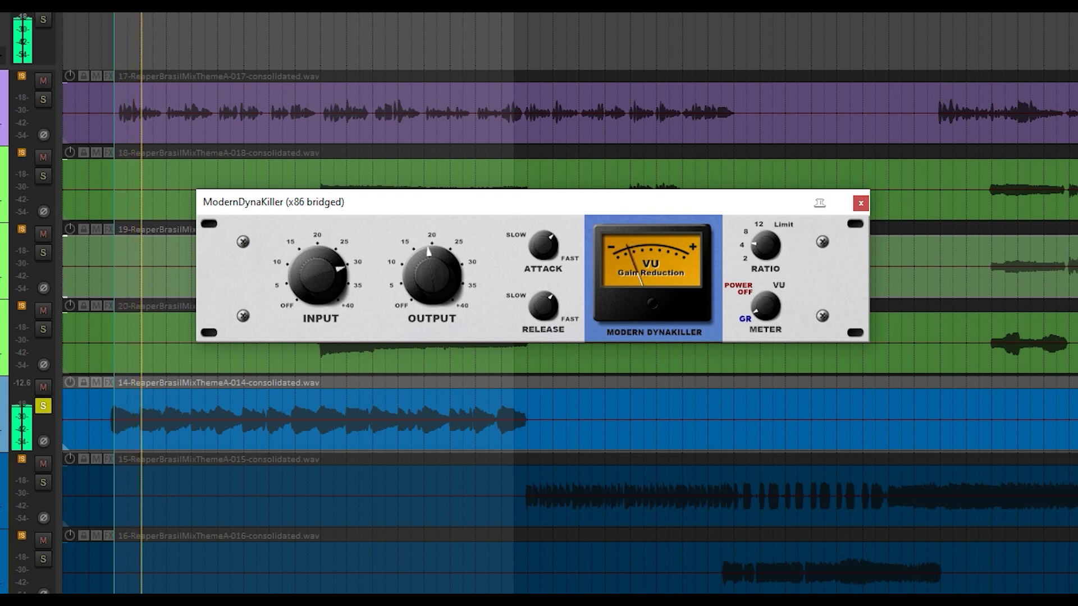
Slow the Guit Base compressor's attack to just past its midpoint, keeping the ratio at 4, and stop playback
left_click_drag(542, 243, 542, 249)
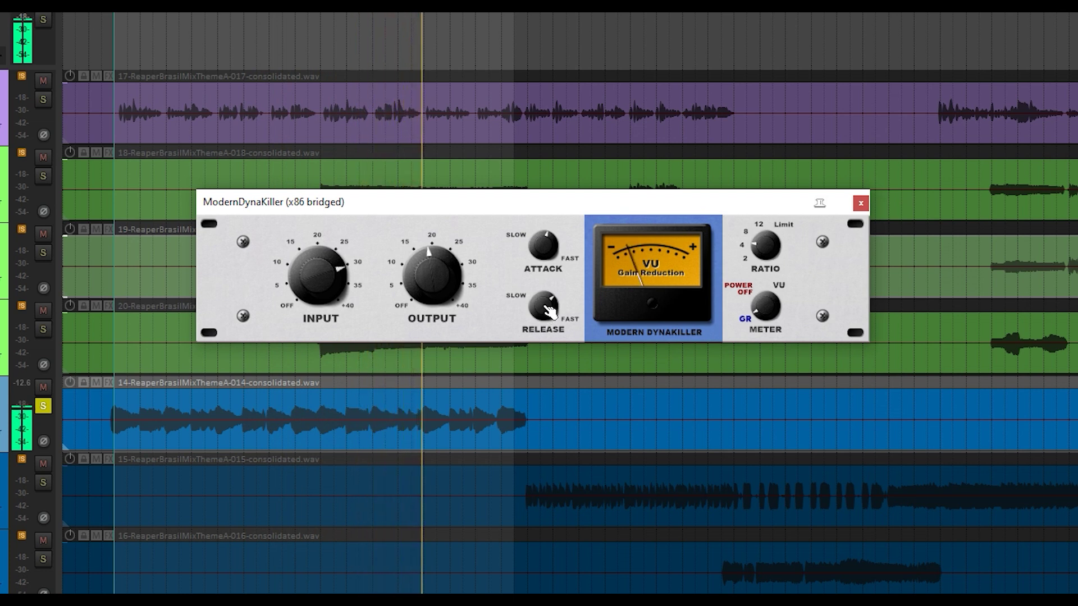
mouse_move(765, 248)
left_mouse_down()
mouse_move(765, 226)
mouse_move(765, 261)
left_mouse_up()
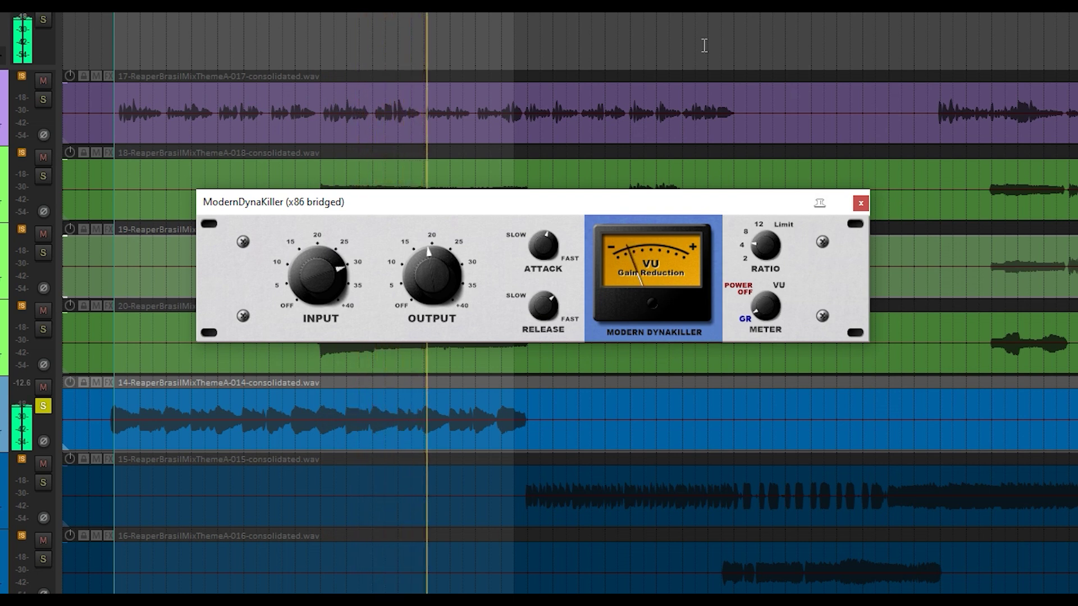
left_click(634, 20)
key("space")
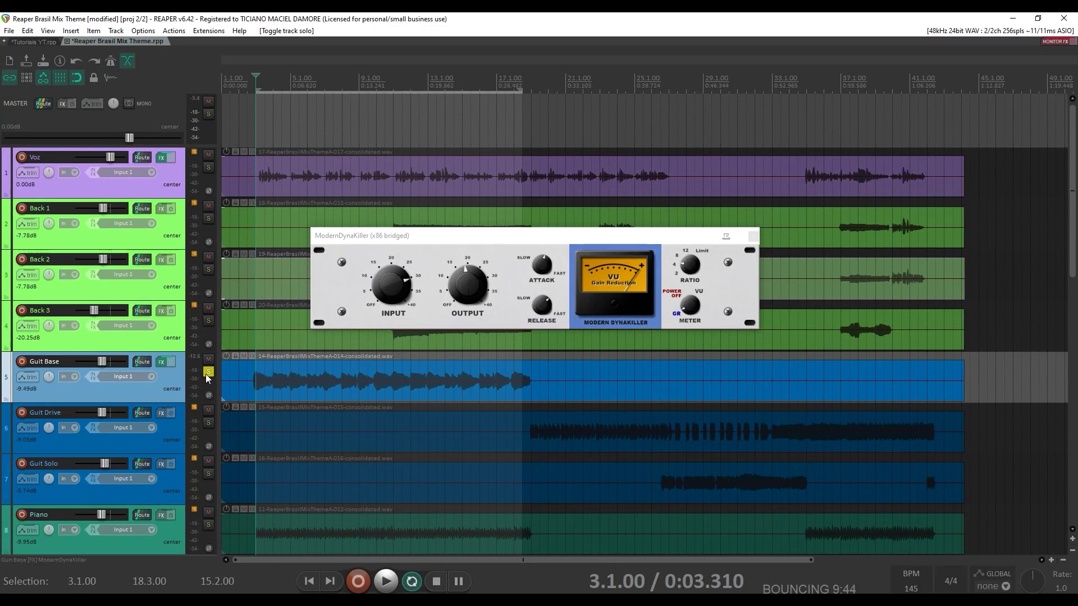
Solo the CX track and play it over the time selection from 19.1.00 to 26.3.00
scroll(206, 374, "down", 6)
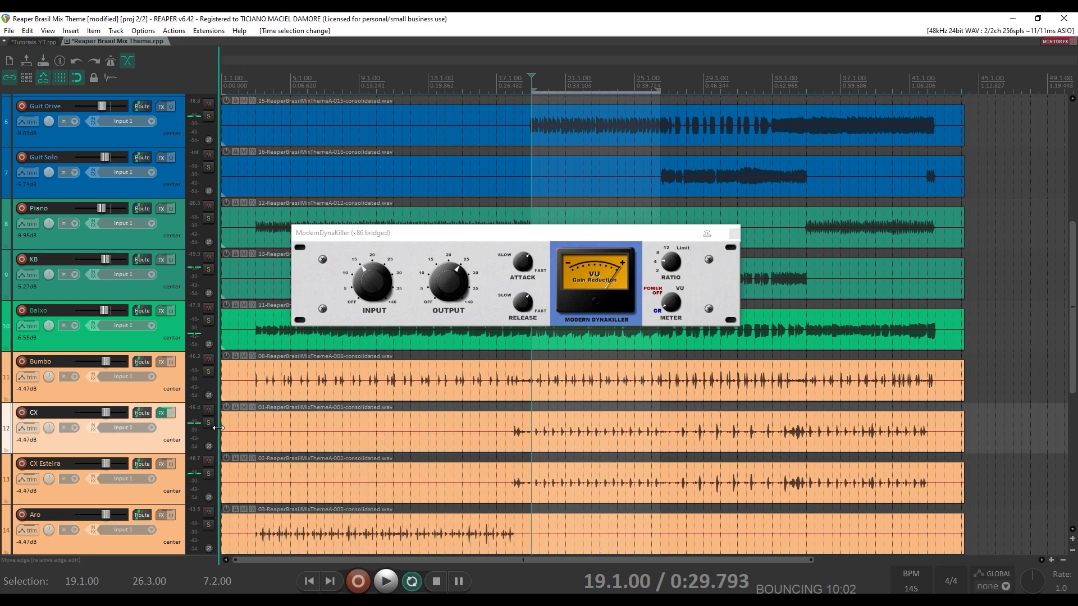
left_click(208, 422)
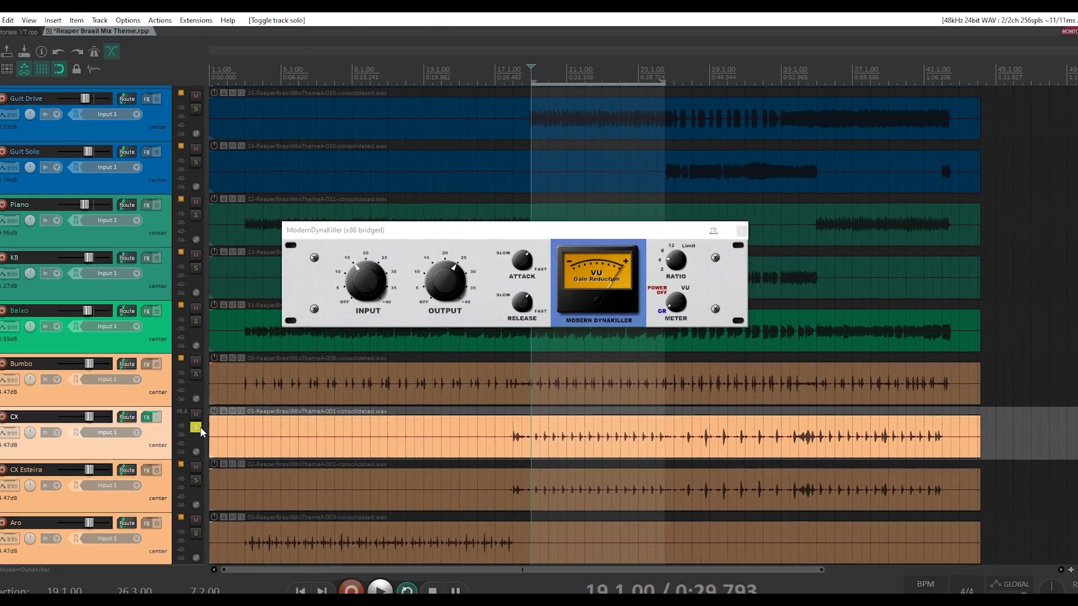
key("space")
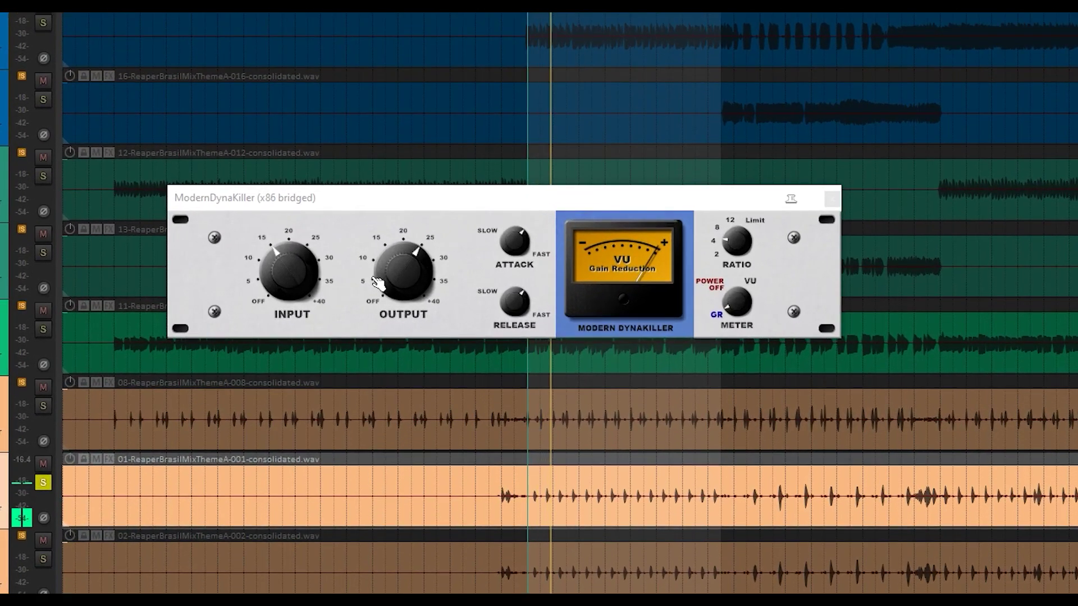
Set the CX compressor's input to about 34 and output to 20, with the meter on GR
left_click_drag(286, 295, 286, 242)
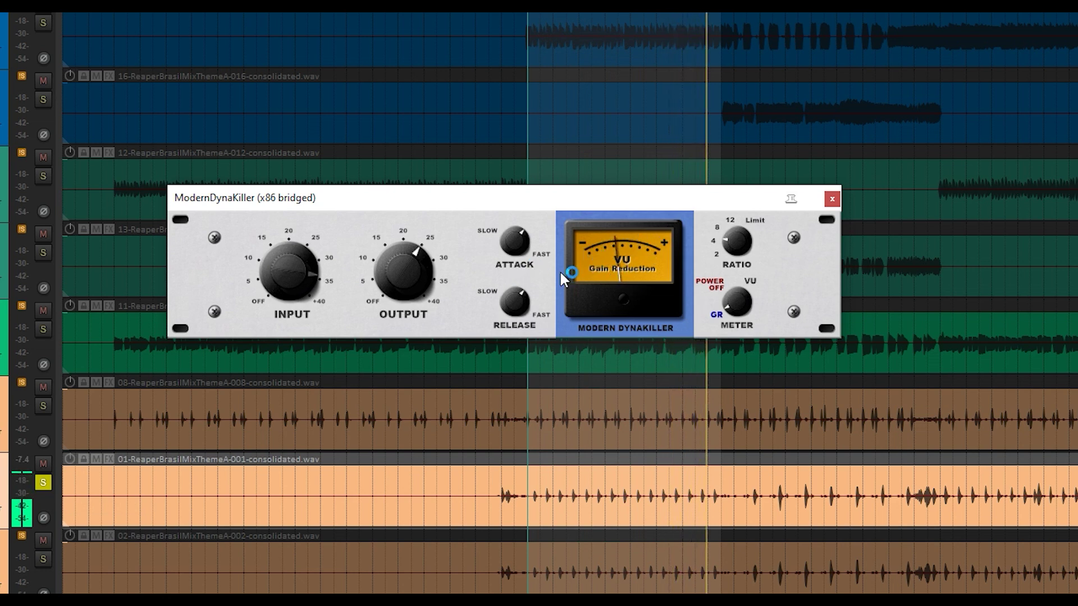
left_click_drag(406, 274, 406, 305)
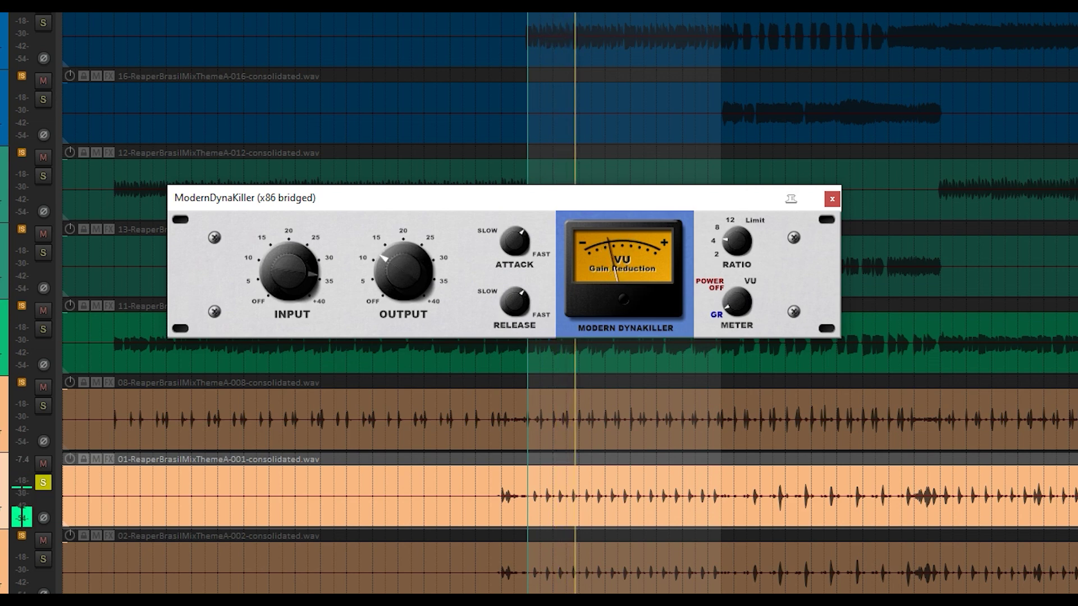
left_click_drag(406, 304, 406, 288)
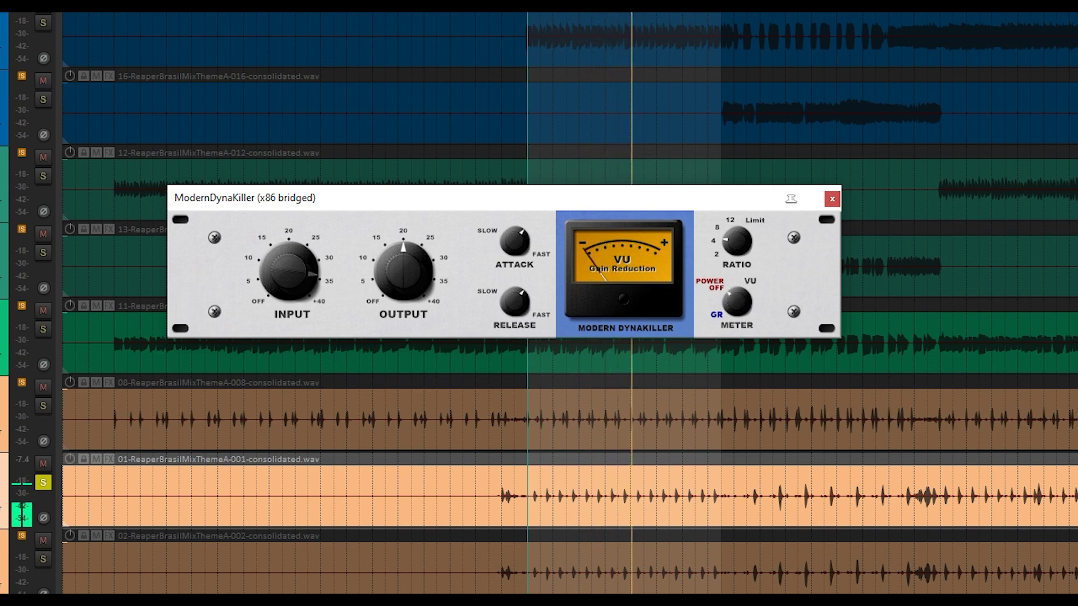
left_click_drag(737, 301, 736, 313)
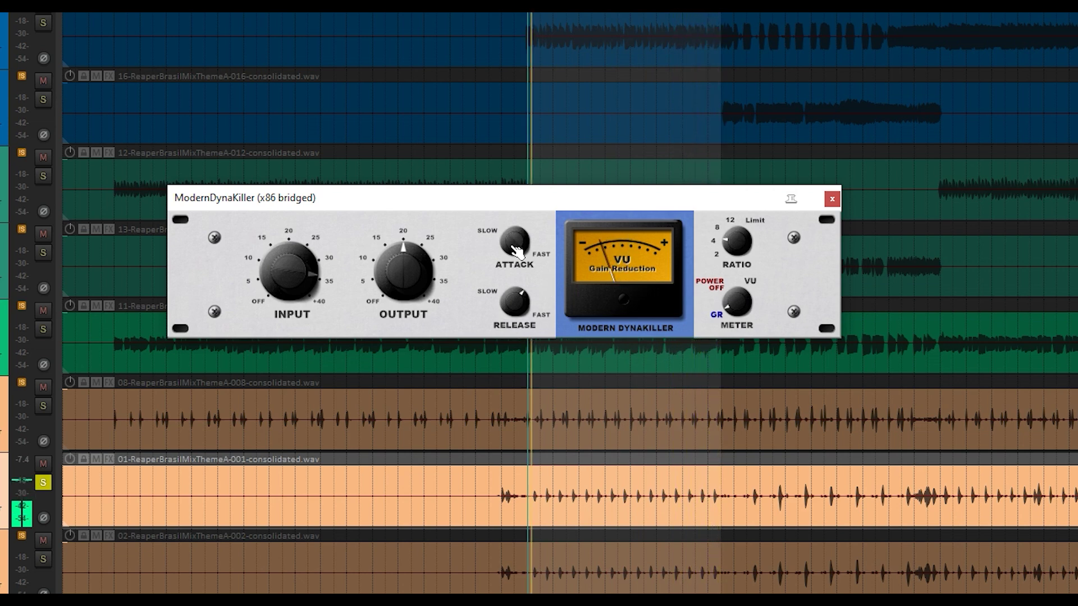
Try slower attack and release settings on the CX compressor during playback, returning the release toward fast
left_click_drag(516, 242, 516, 257)
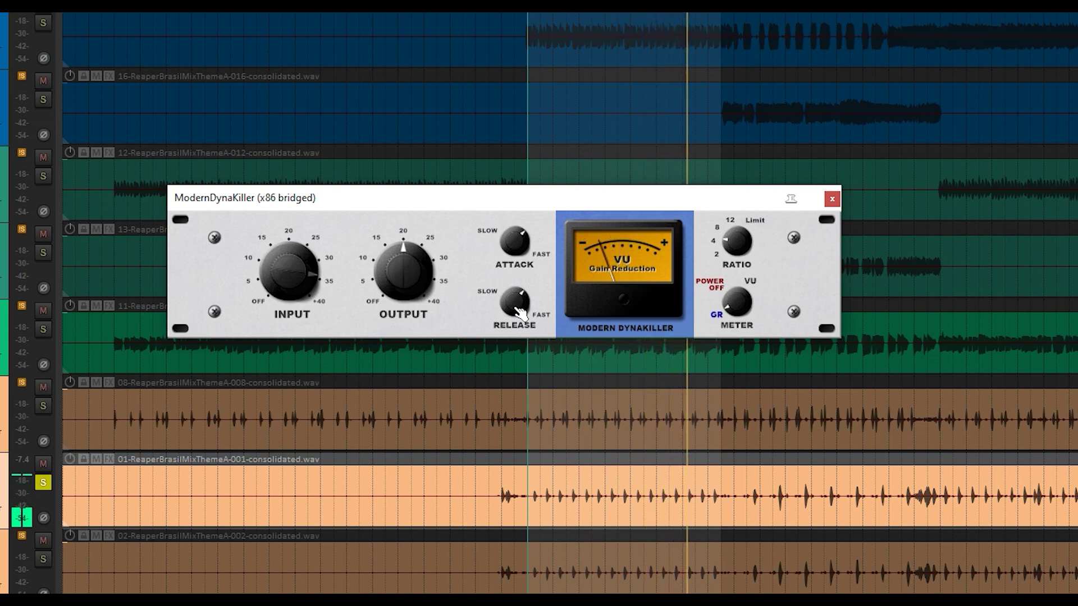
left_click_drag(517, 308, 517, 287)
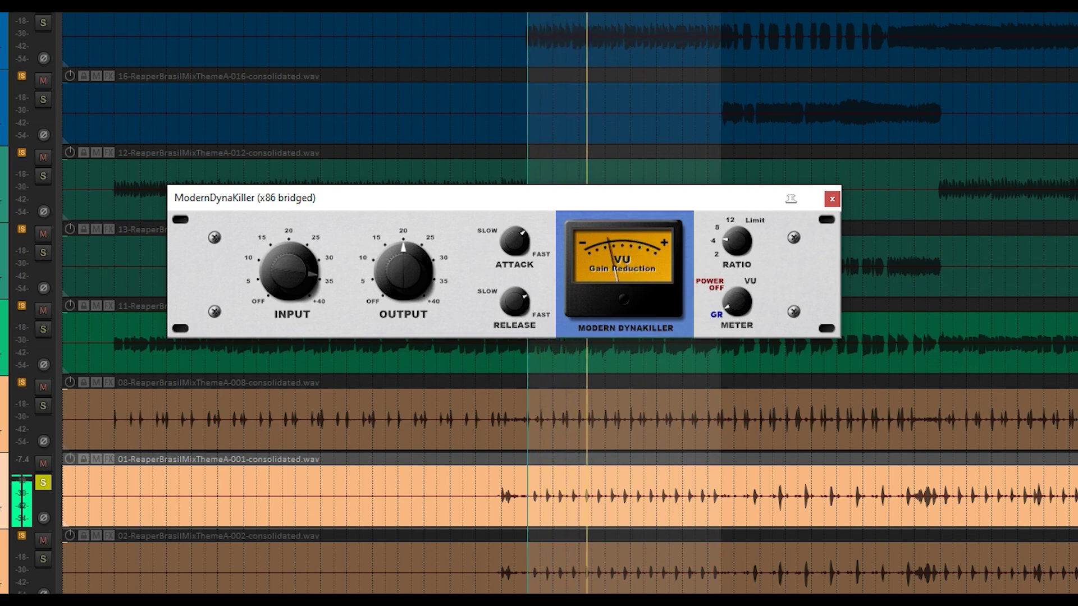
left_click_drag(517, 297, 517, 309)
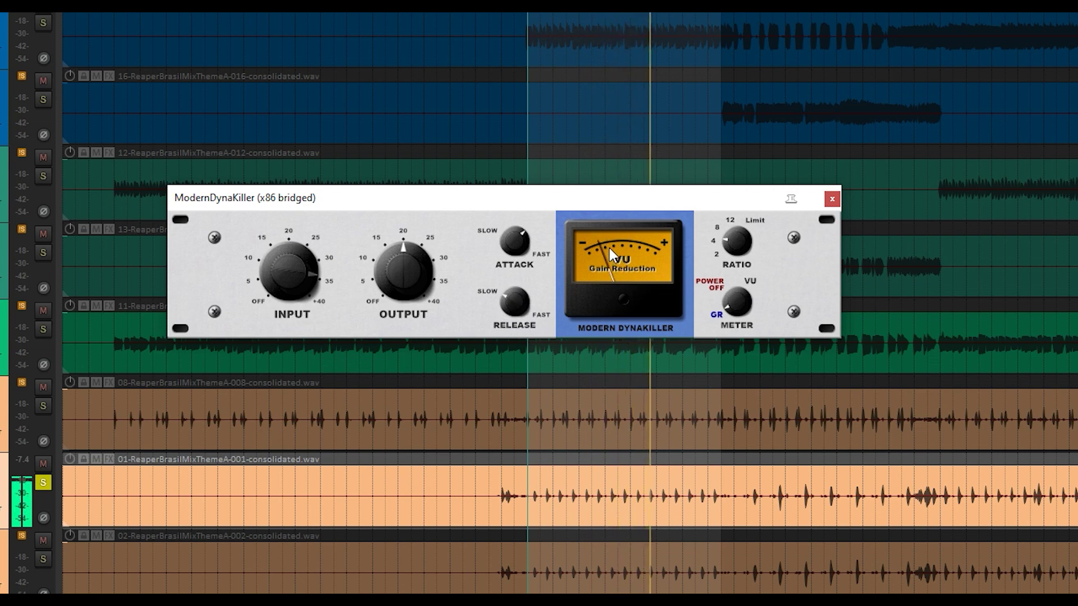
left_click_drag(516, 306, 516, 285)
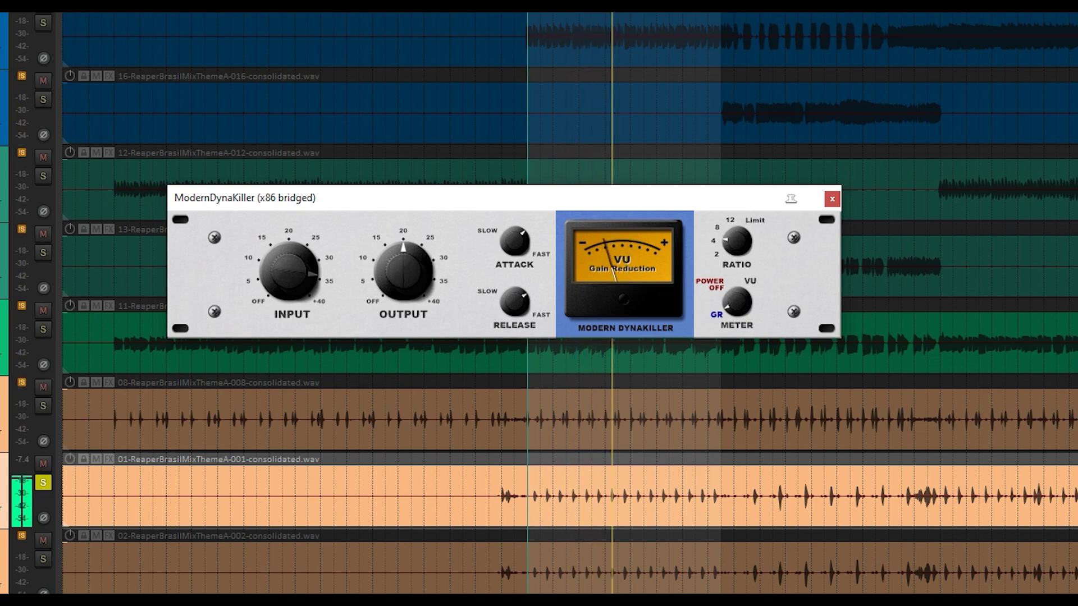
Raise the CX compressor's ratio to 12 while the track plays
left_click_drag(727, 242, 729, 225)
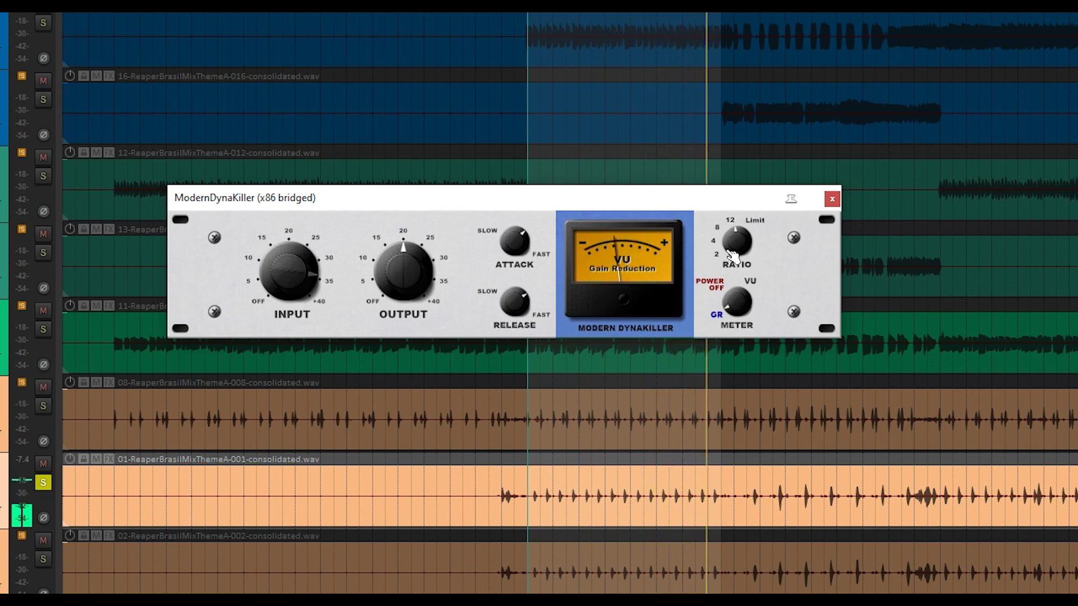